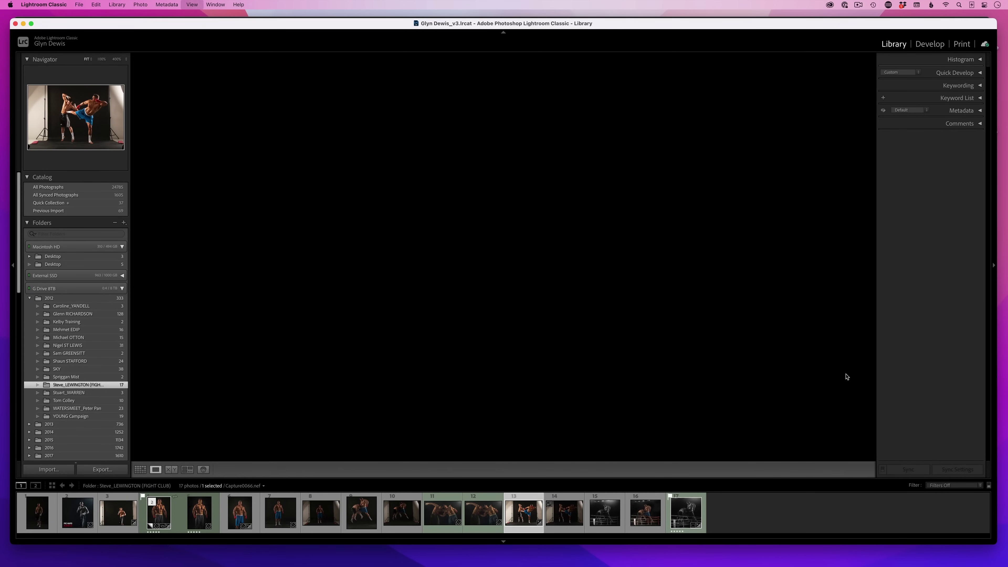
# Zoom the fighter photo to 400% with Z to inspect grain on the kicker's arm
pyautogui.press('z')
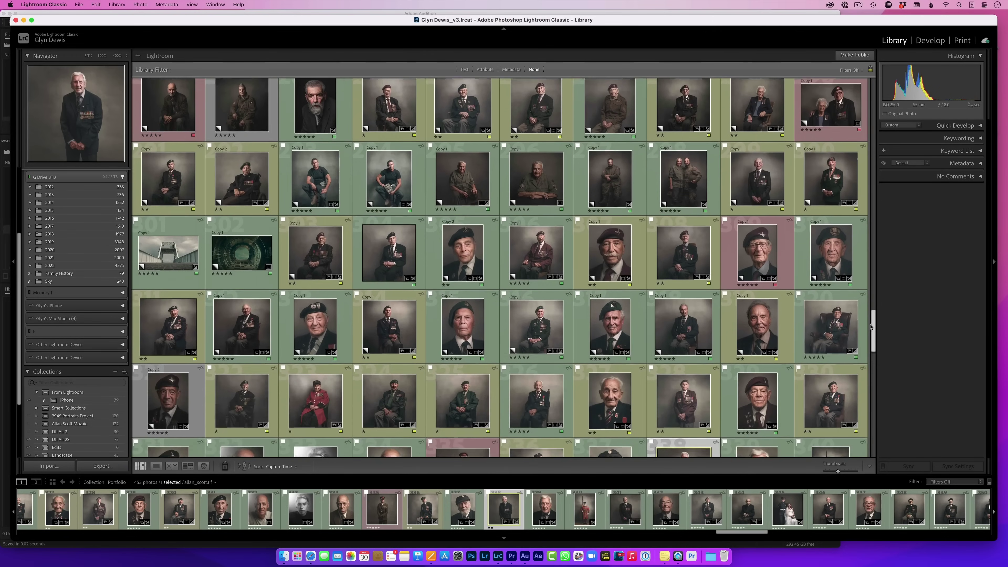
# Open the dark Porsche photo in Develop and raise Detail panel Luminance noise reduction to 10
pyautogui.scroll(3, 868, 337)
pyautogui.doubleClick(685, 373)
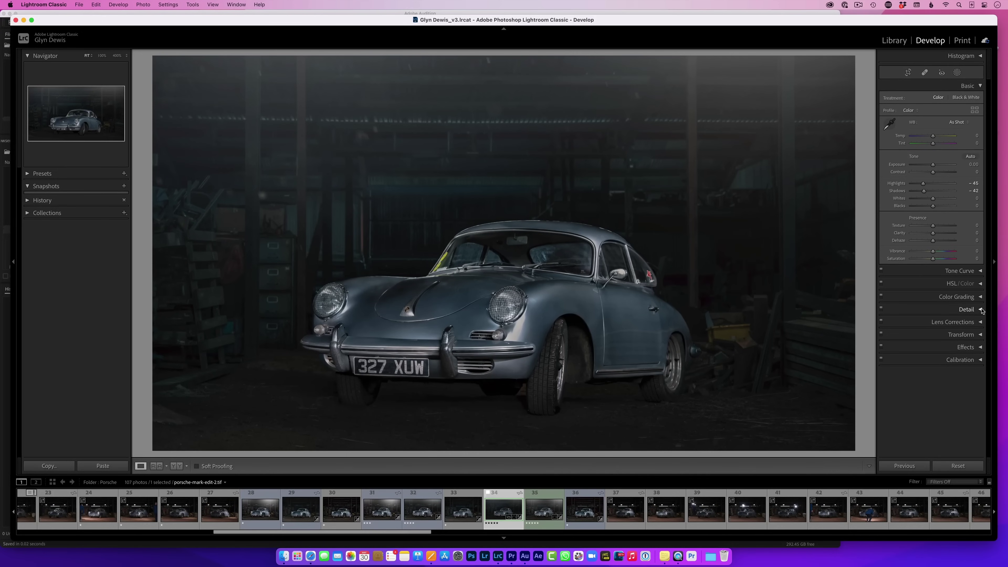
pyautogui.click(981, 310)
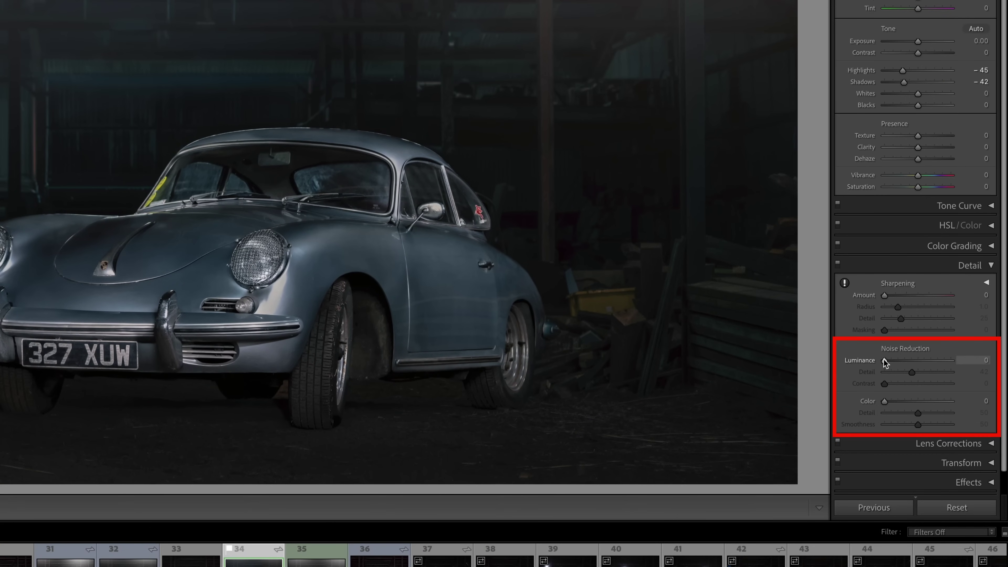
pyautogui.moveTo(884, 358); pyautogui.dragTo(891, 360)
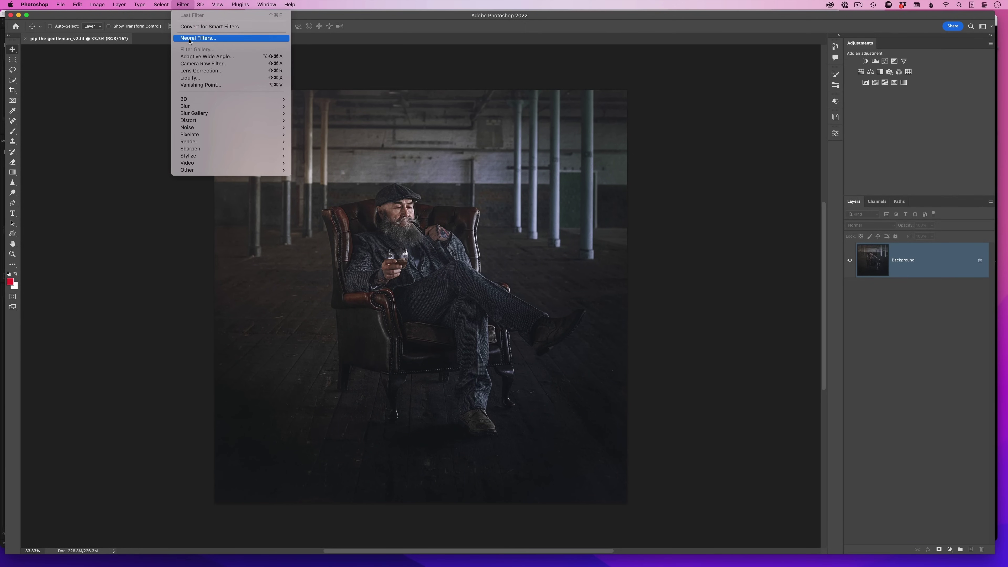
pyautogui.click(189, 39)
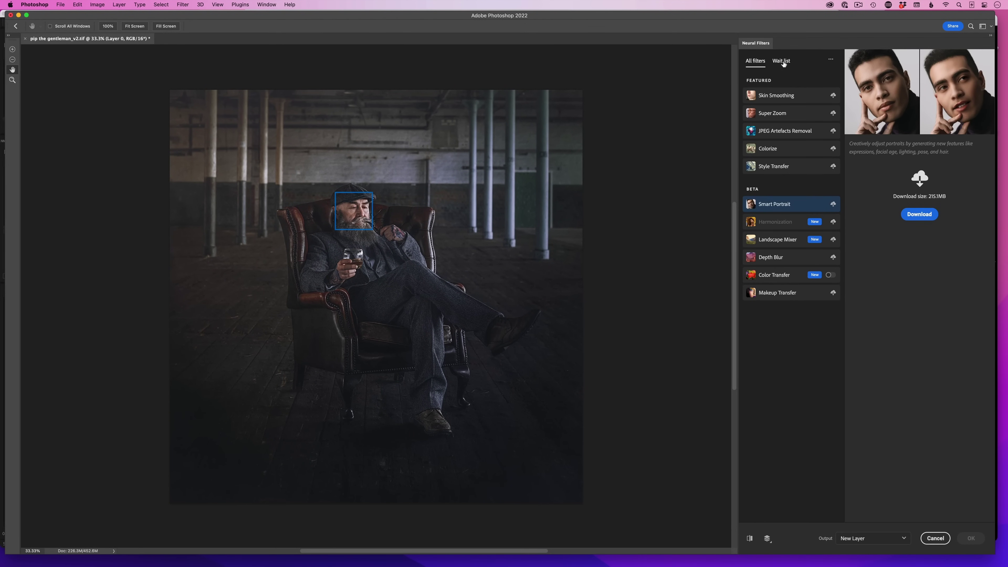
# Show the Wait list neural filters, including Noise Reduction
pyautogui.click(781, 61)
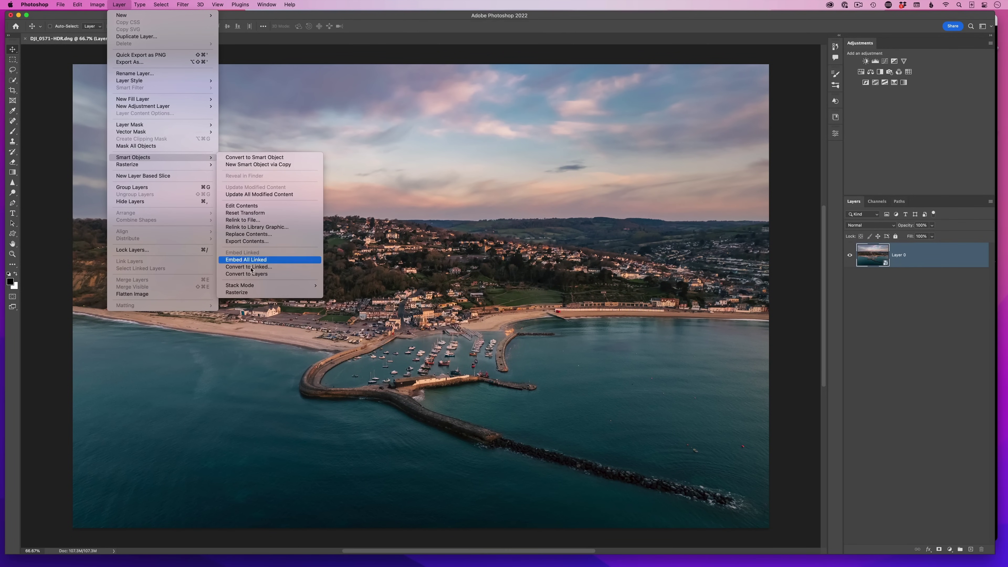
# Preview Layer > Smart Objects > Stack Mode, then close the DJI_0571-HDR.dng harbour document
pyautogui.moveTo(255, 286)
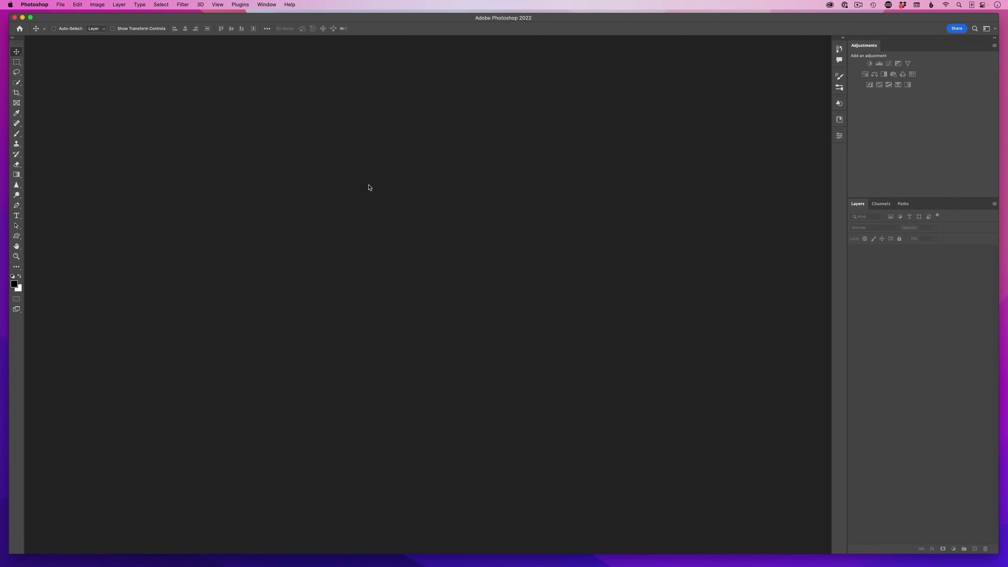
# Open G0010386.JPG through G0010390.JPG from the GoPro images folder as separate documents
pyautogui.click(61, 5)
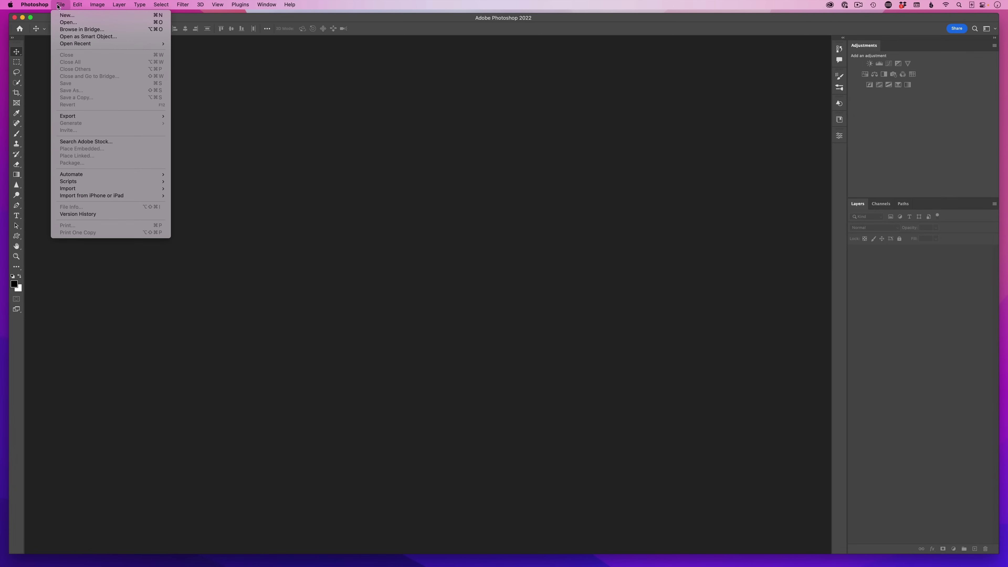
pyautogui.click(74, 23)
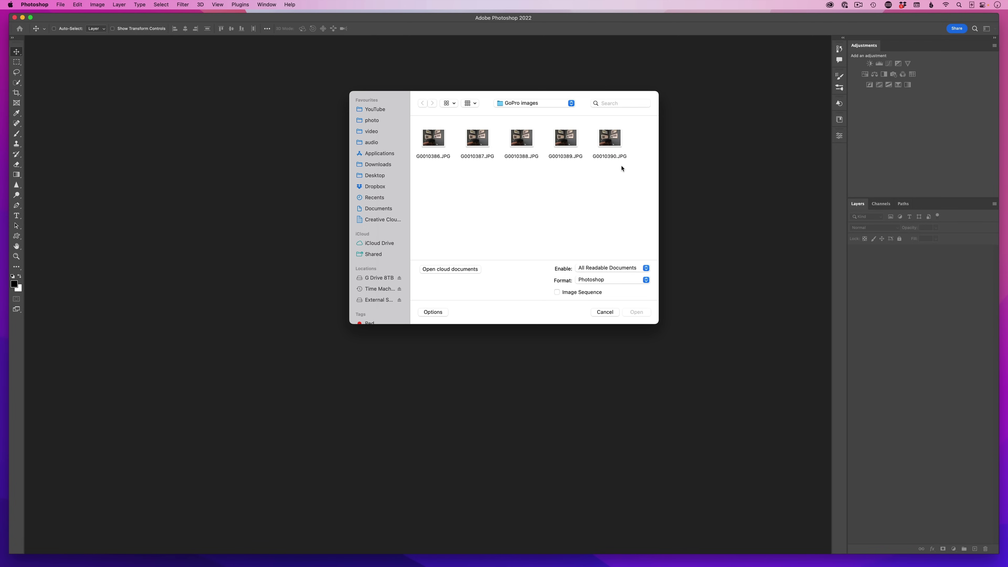
pyautogui.moveTo(630, 178); pyautogui.dragTo(417, 125)
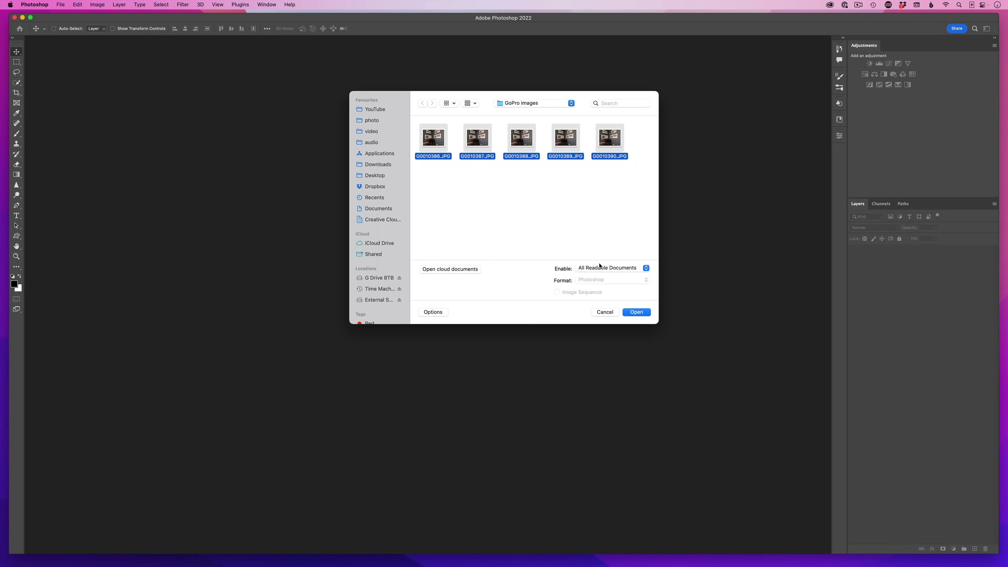
pyautogui.click(637, 312)
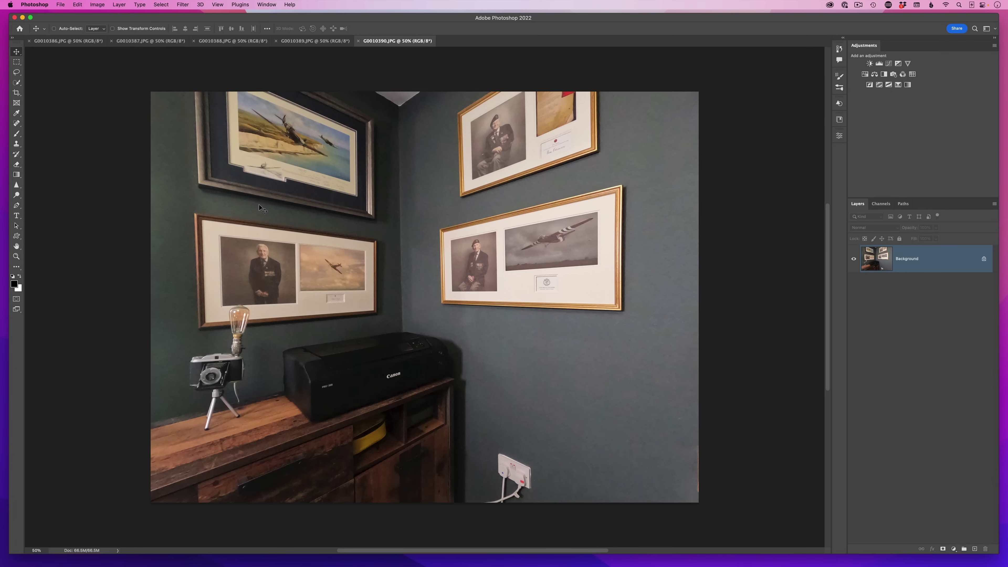
# Duplicate G0010387.JPG's Background layer into Layer 1 with Cmd+J
pyautogui.scroll(2, 140, 46)
pyautogui.click(139, 41)
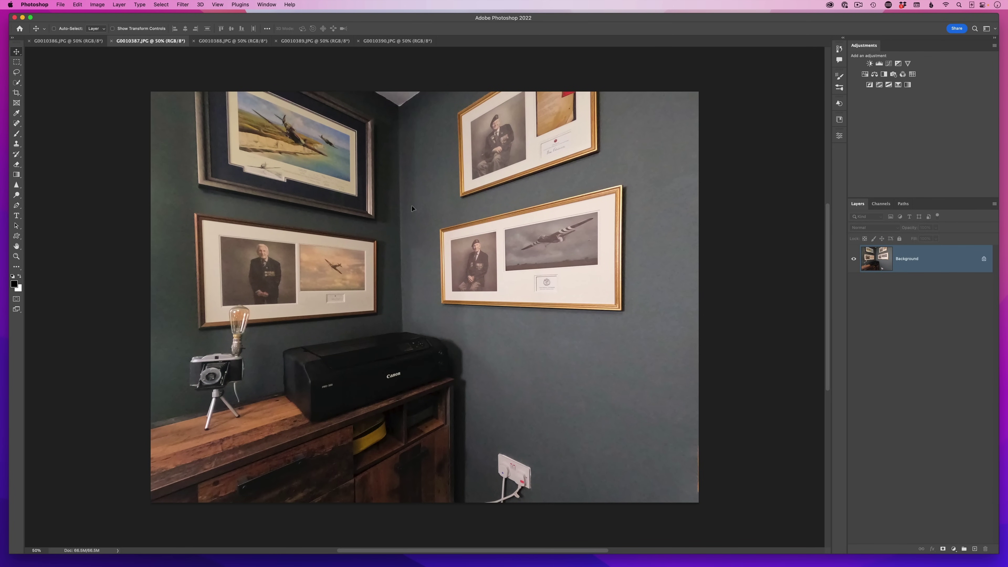
pyautogui.press('super+j')
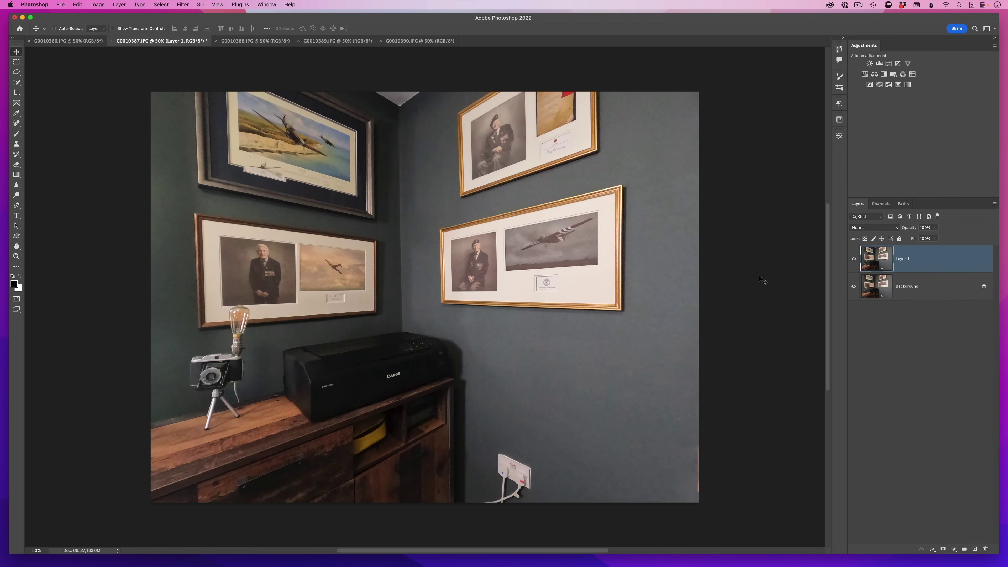
# Start Load Files into Stack with Use: Files and add the five open GoPro JPGs
pyautogui.click(63, 5)
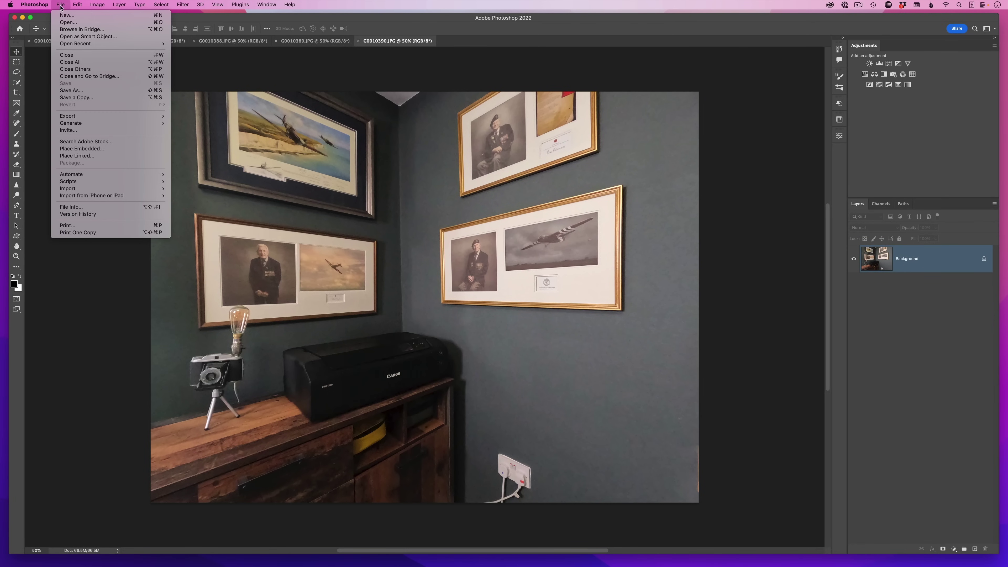
pyautogui.moveTo(104, 243)
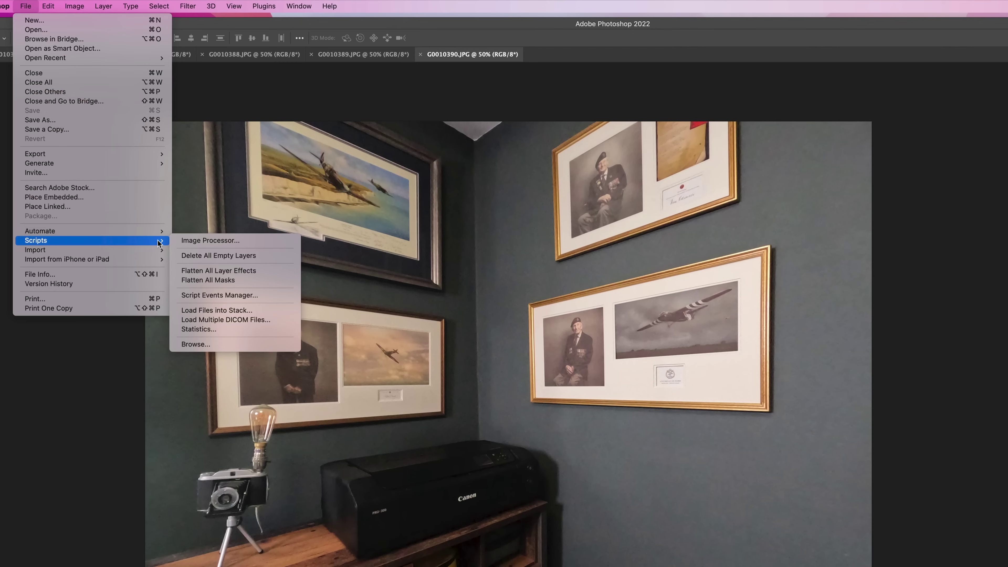
pyautogui.click(257, 311)
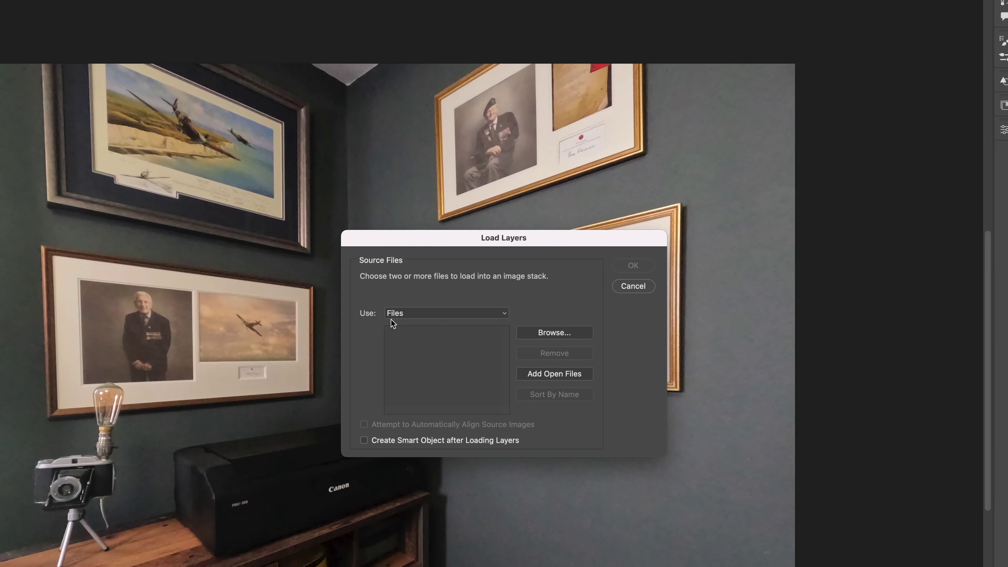
pyautogui.click(423, 313)
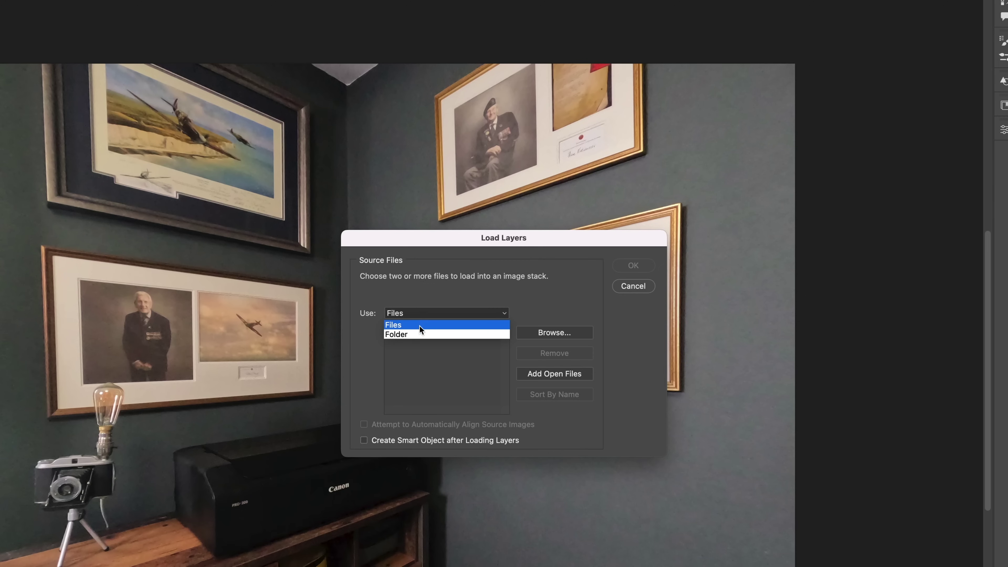
pyautogui.click(520, 304)
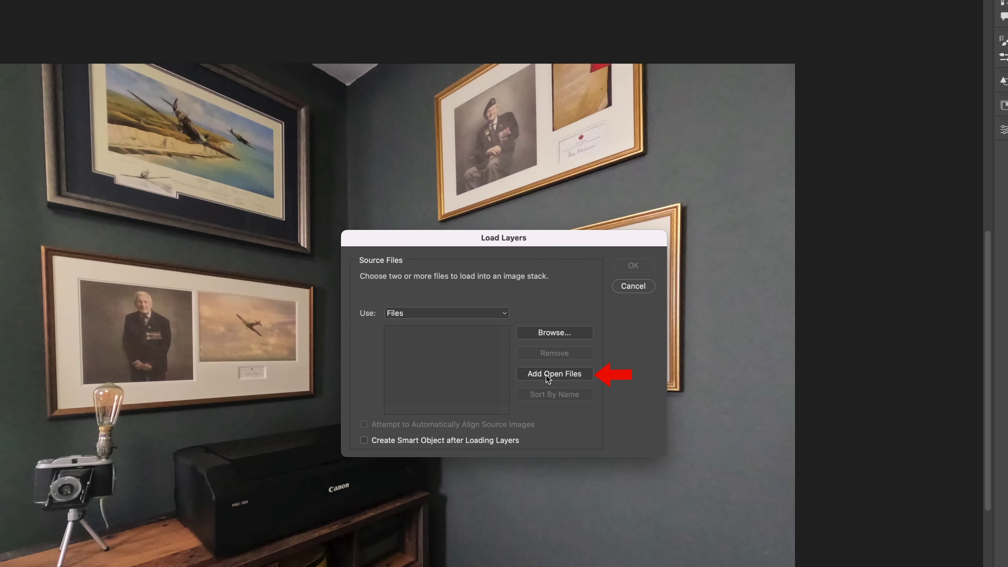
pyautogui.click(554, 374)
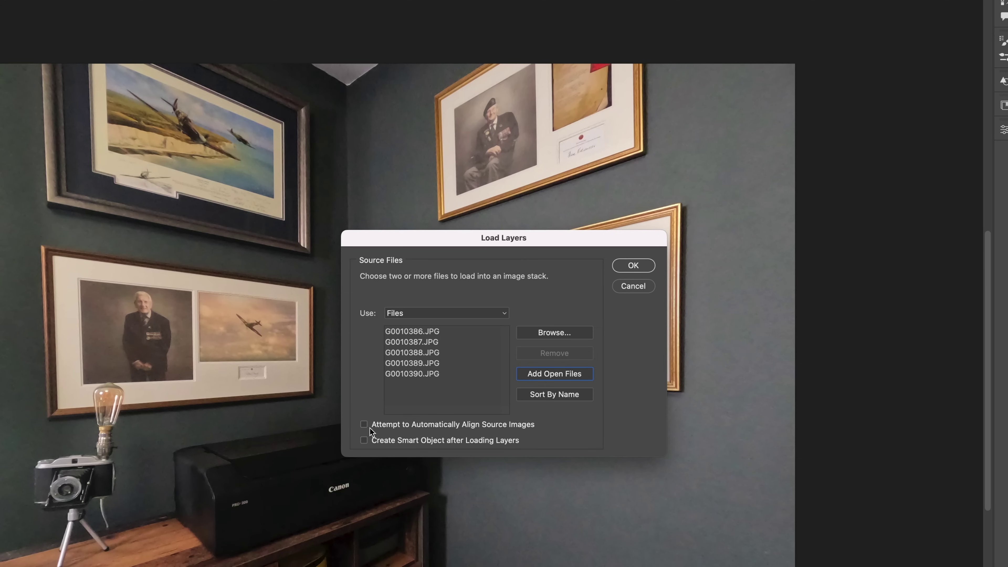
# Load the five JPGs as layers into Untitled-1 and close the five original documents
pyautogui.click(633, 266)
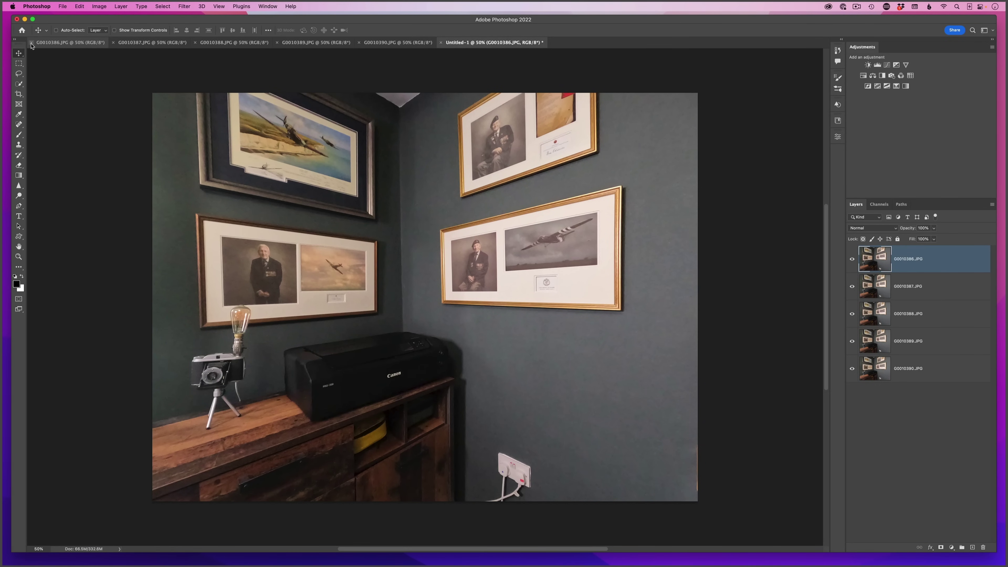
pyautogui.click(31, 42)
pyautogui.click(31, 42)
pyautogui.click(31, 43)
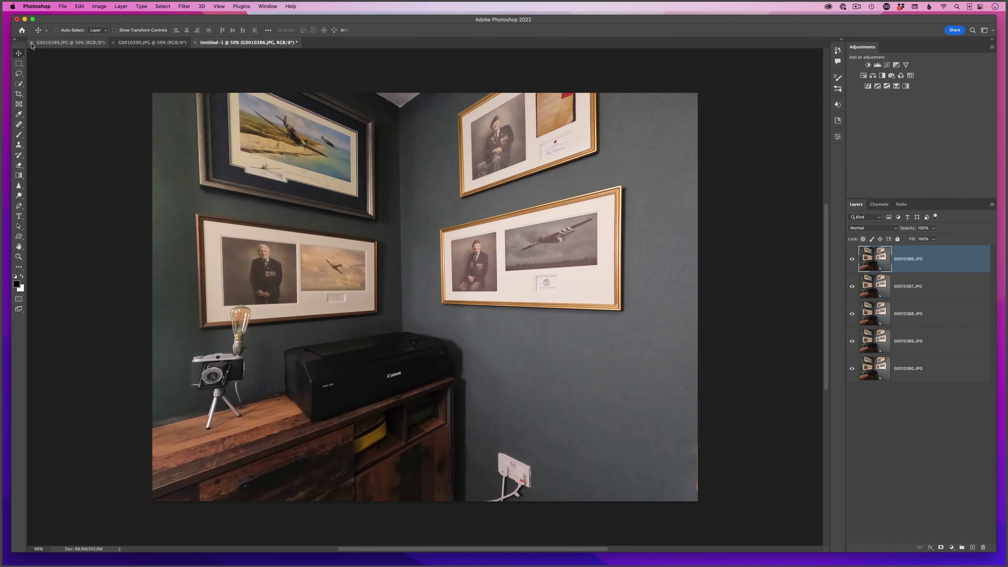
pyautogui.click(31, 42)
pyautogui.click(32, 42)
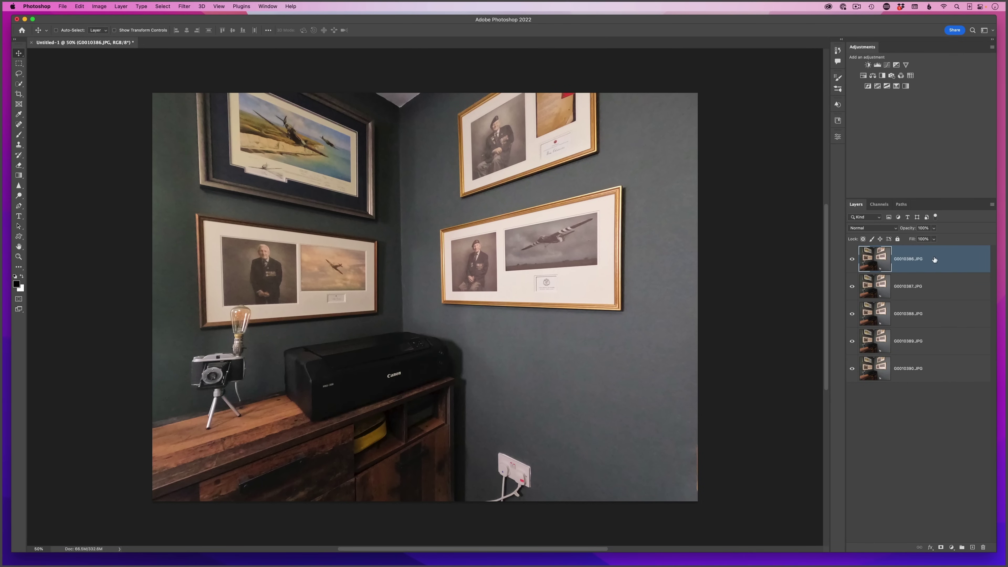
# Select layers G0010386 through G0010390 and convert them into one smart object, G0010386.JPG
pyautogui.keyDown('shift'); pyautogui.click(938, 373); pyautogui.keyUp('shift')
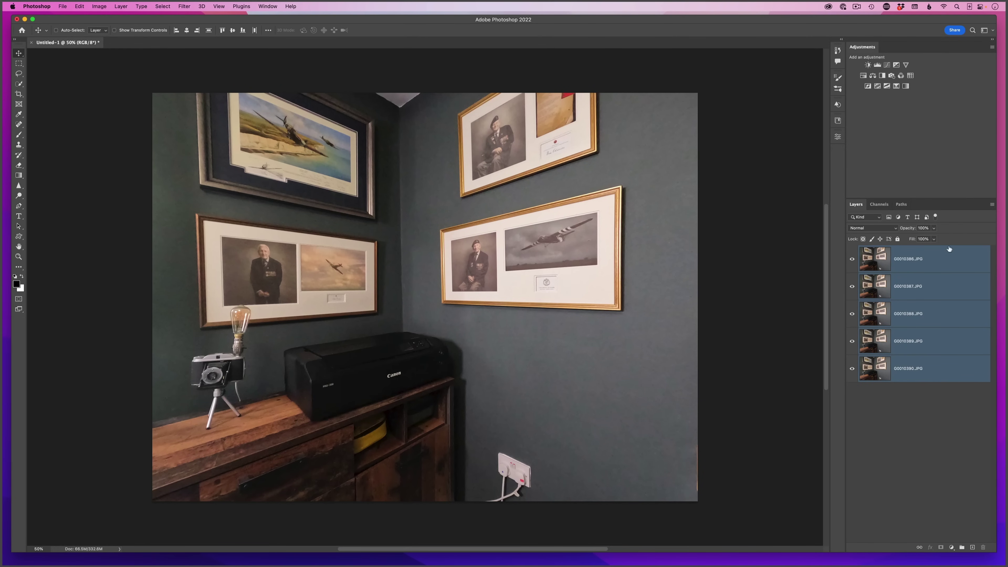
pyautogui.click(991, 205)
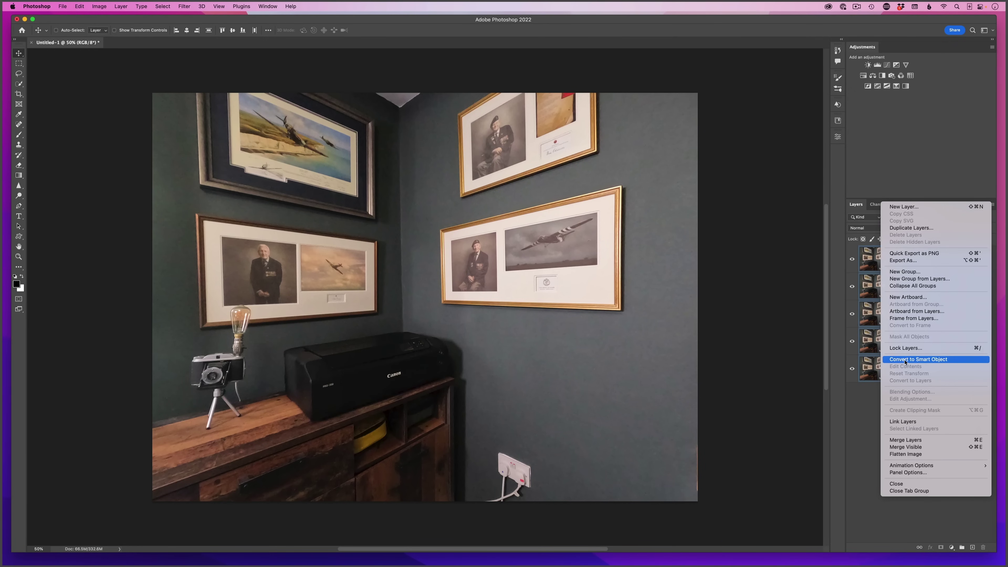
pyautogui.click(861, 411)
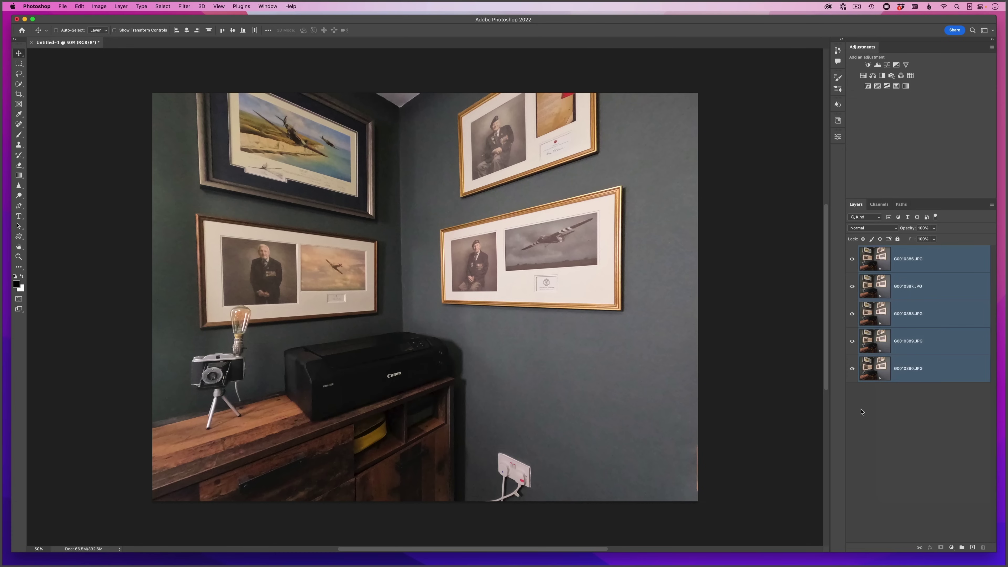
pyautogui.rightClick(928, 307)
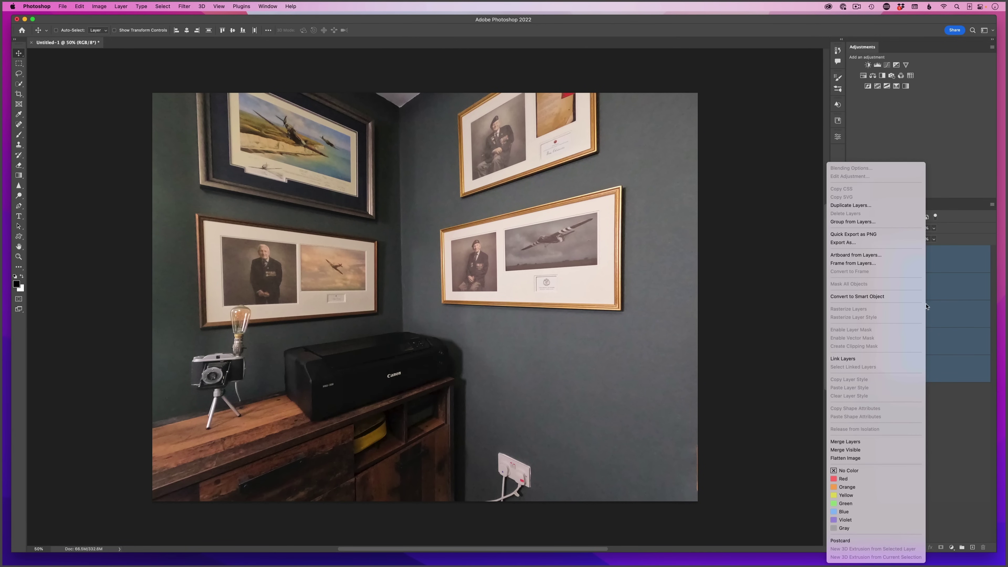
pyautogui.click(895, 298)
pyautogui.click(118, 7)
pyautogui.moveTo(174, 159)
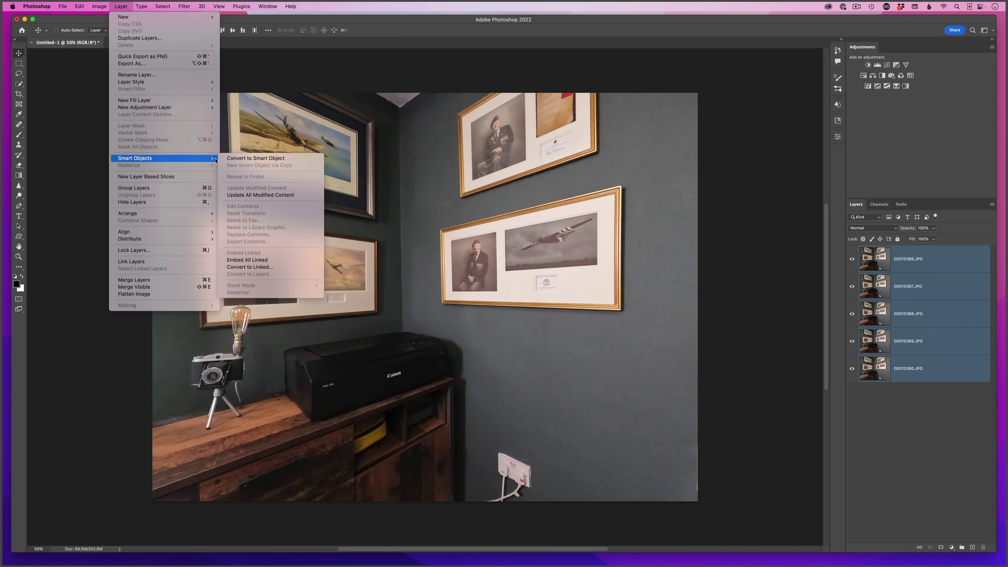
pyautogui.click(249, 161)
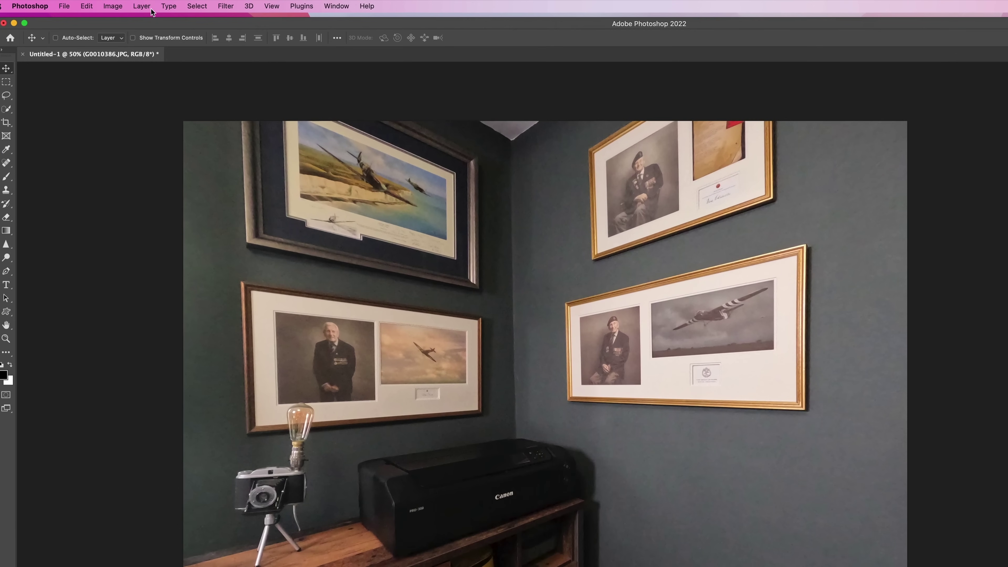
# Set the G0010386.JPG smart object's Stack Mode to Median
pyautogui.click(121, 6)
pyautogui.moveTo(212, 209)
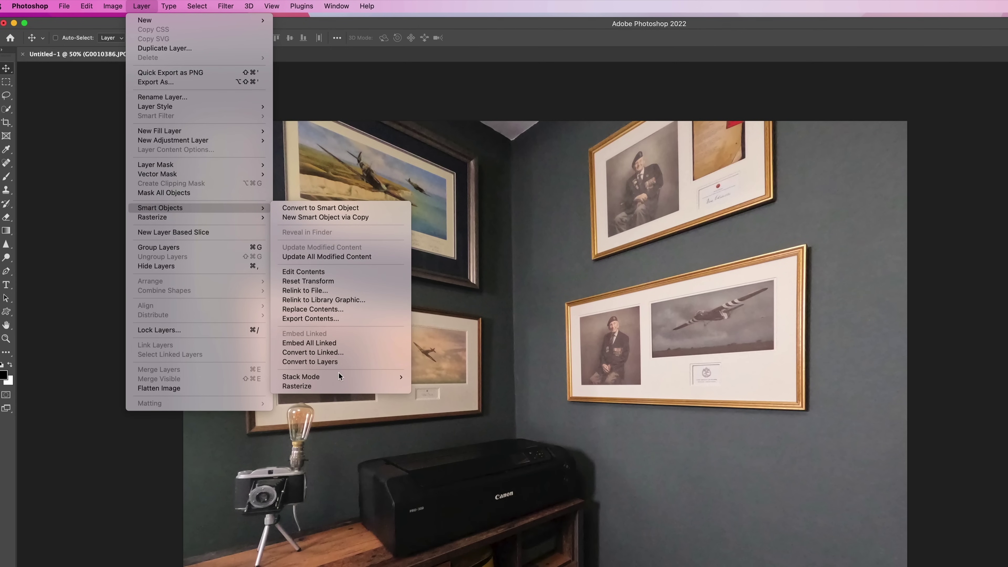
pyautogui.moveTo(336, 379)
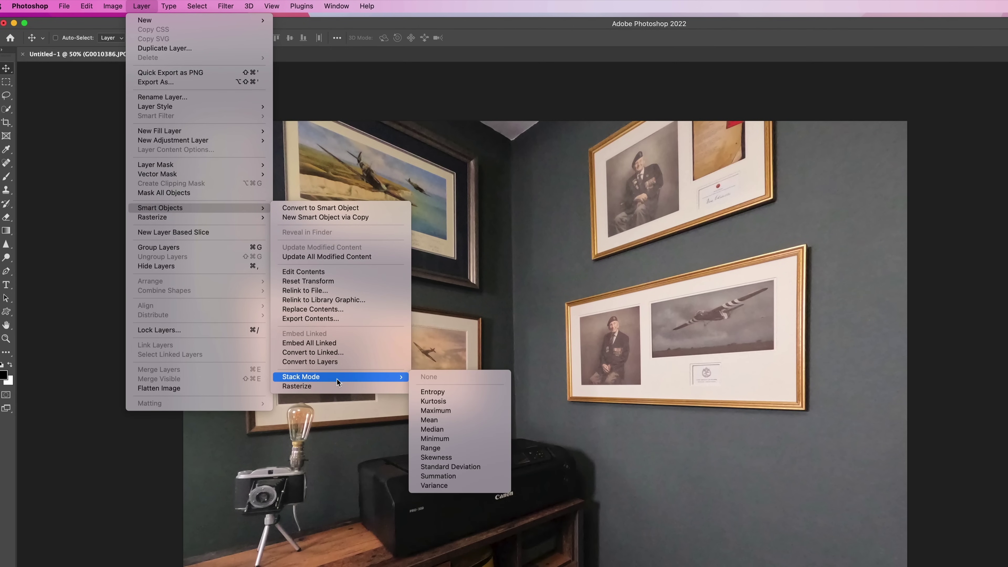
pyautogui.click(452, 429)
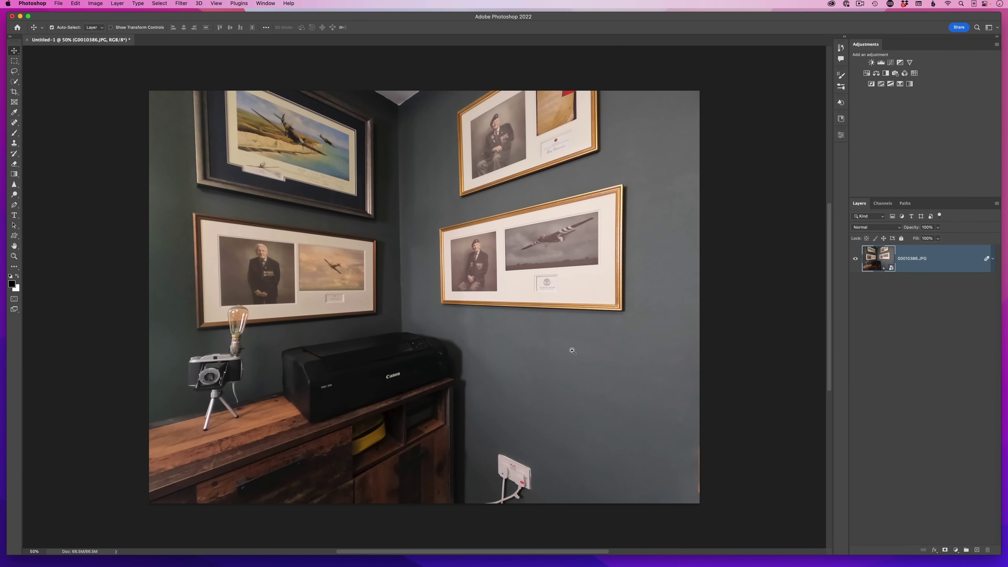
# Zoom to about 107% on the plain wall below the framed picture to confirm the noise is gone
pyautogui.scroll(2, 572, 349)
pyautogui.scroll(3, 589, 358)
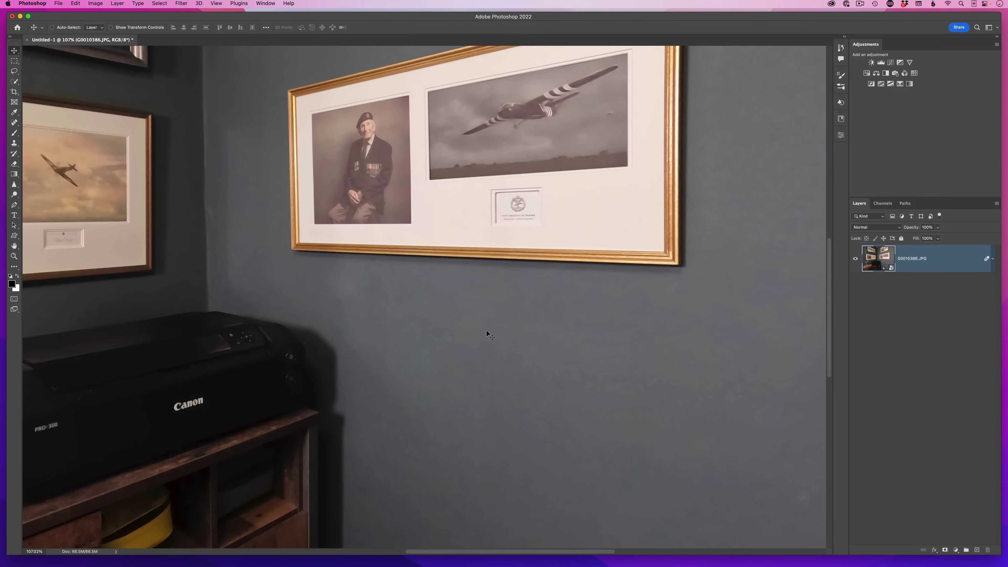
pyautogui.press('super')
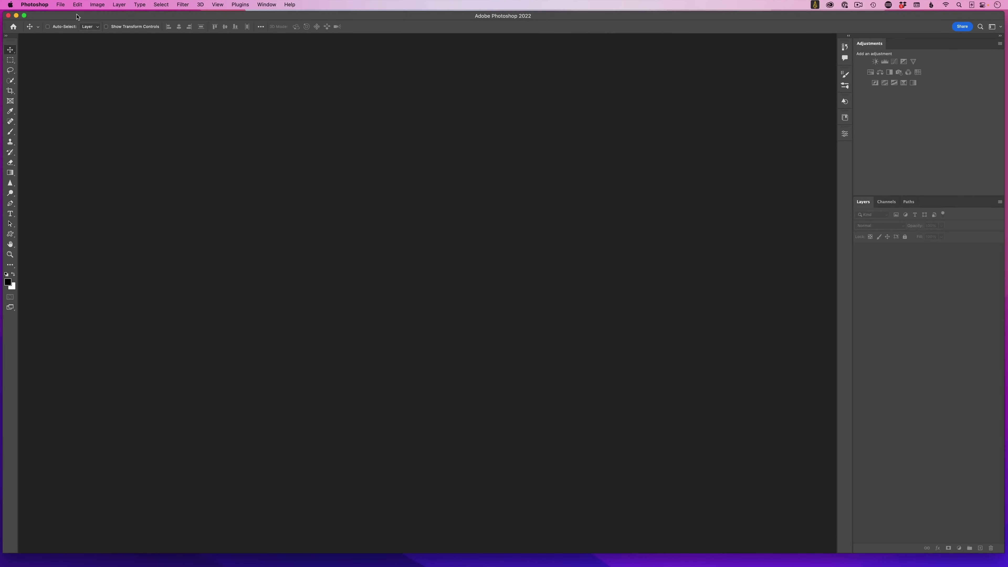
# Open the five high-ISO church ARW files, starting with _DWS9002.ARW, in Camera Raw
pyautogui.click(60, 4)
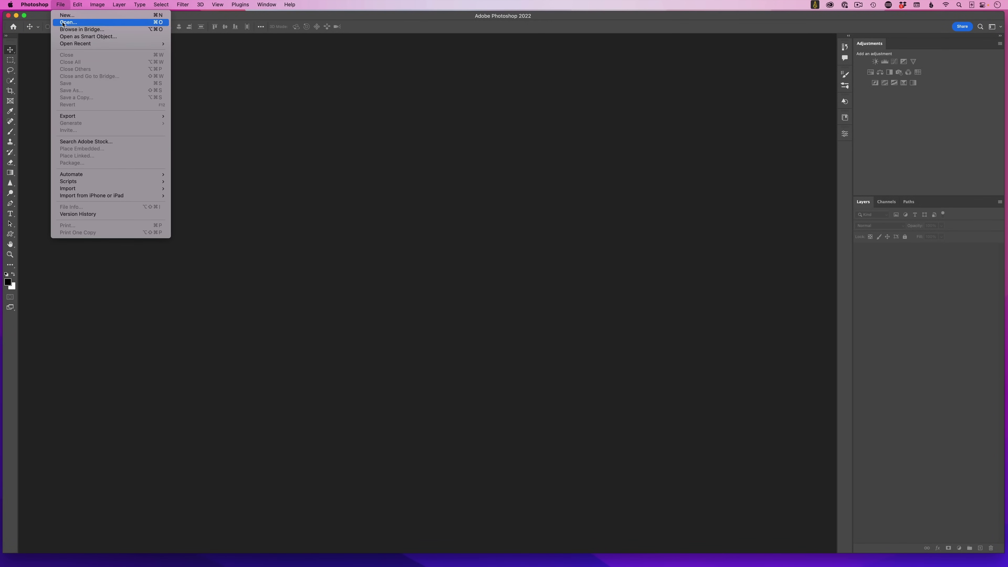
pyautogui.click(66, 26)
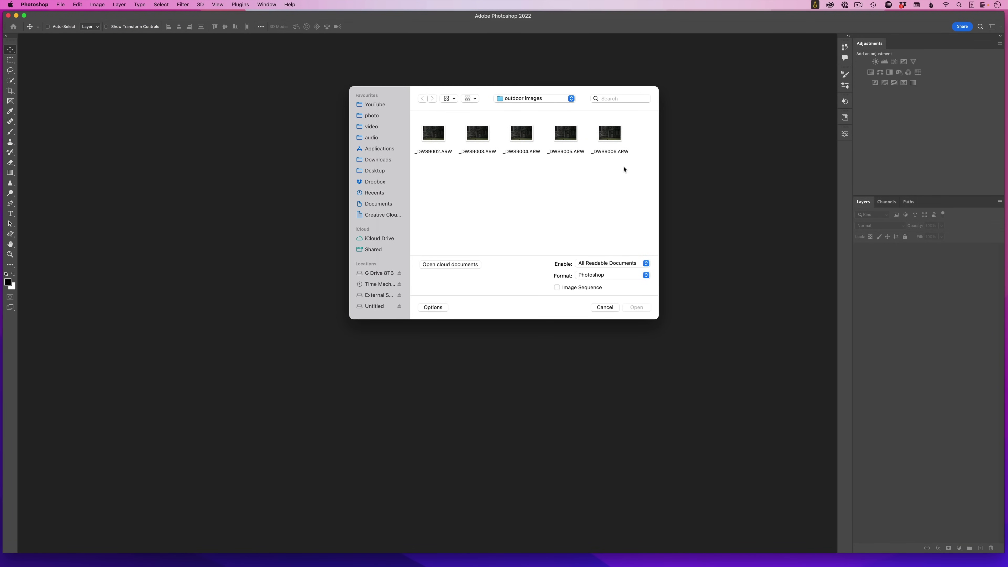
pyautogui.moveTo(624, 169); pyautogui.dragTo(423, 127)
pyautogui.click(632, 308)
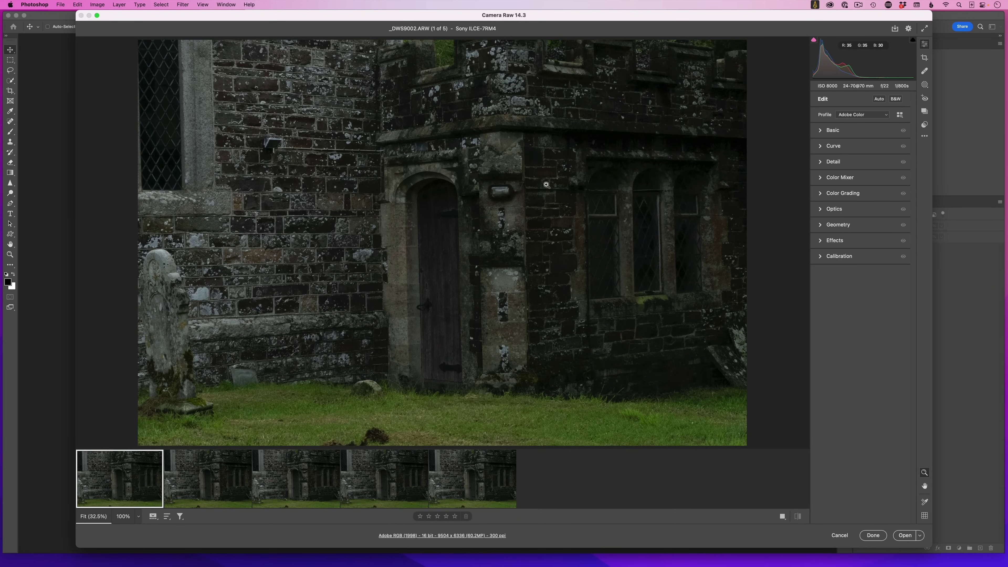
# Inspect the noise around the church door, then select all five frames in the filmstrip
pyautogui.moveTo(535, 227); pyautogui.dragTo(639, 272)
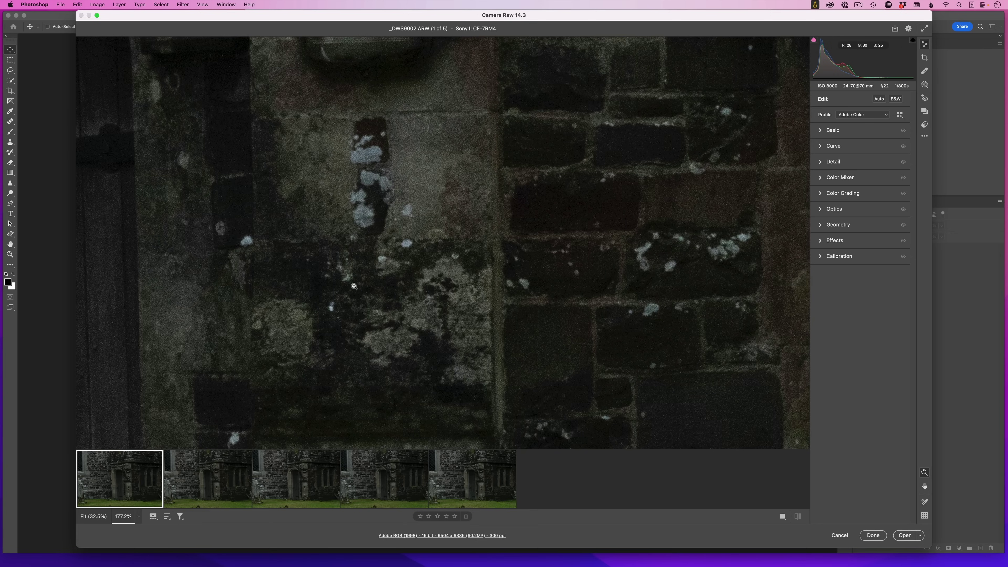
pyautogui.press('h')
pyautogui.moveTo(232, 275); pyautogui.dragTo(556, 269)
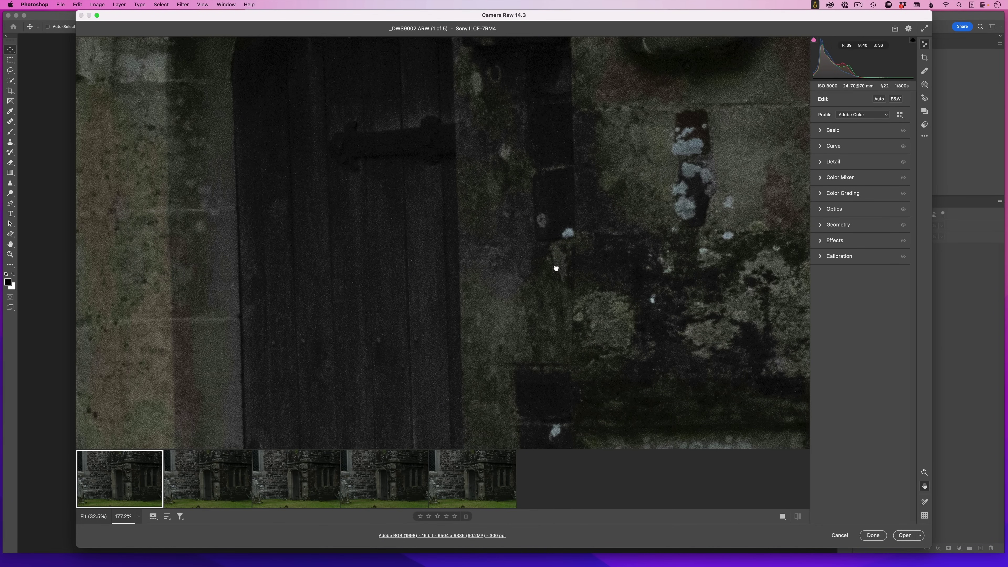
pyautogui.press('z')
pyautogui.moveTo(484, 273); pyautogui.dragTo(365, 249)
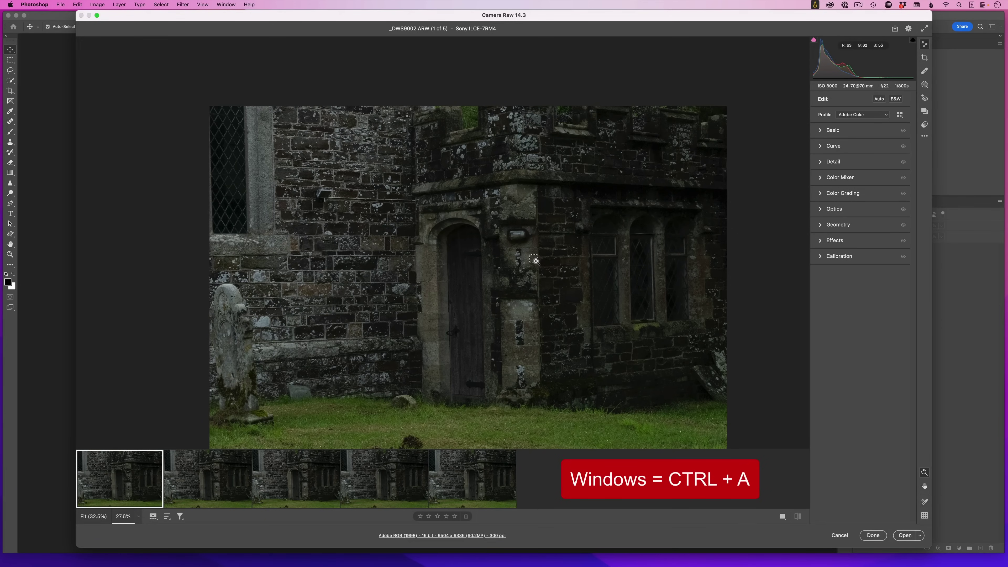
pyautogui.press('super+a')
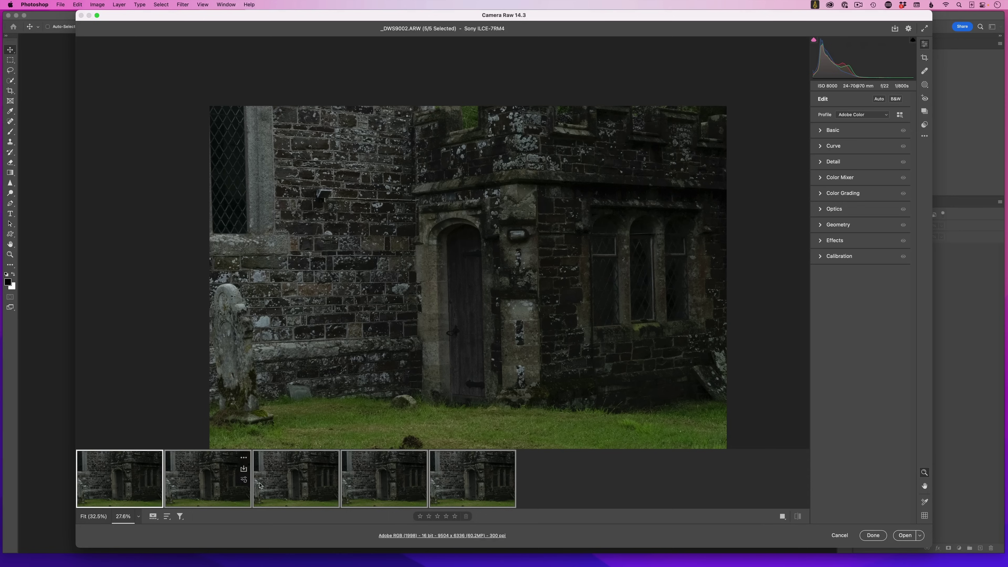
# Open all five raw frames in Photoshop, checking _DWS9005 through _DWS9002
pyautogui.click(905, 537)
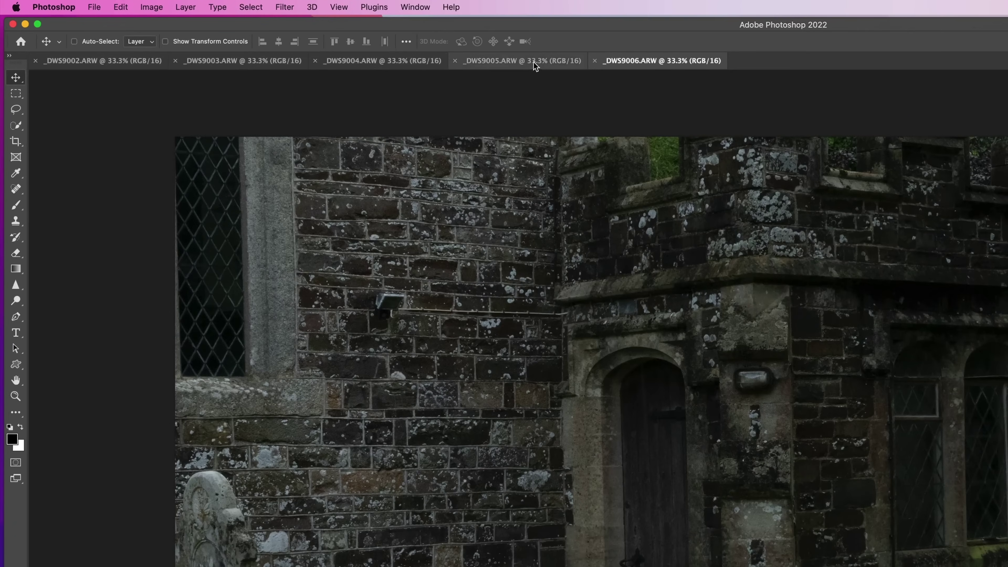
pyautogui.click(342, 40)
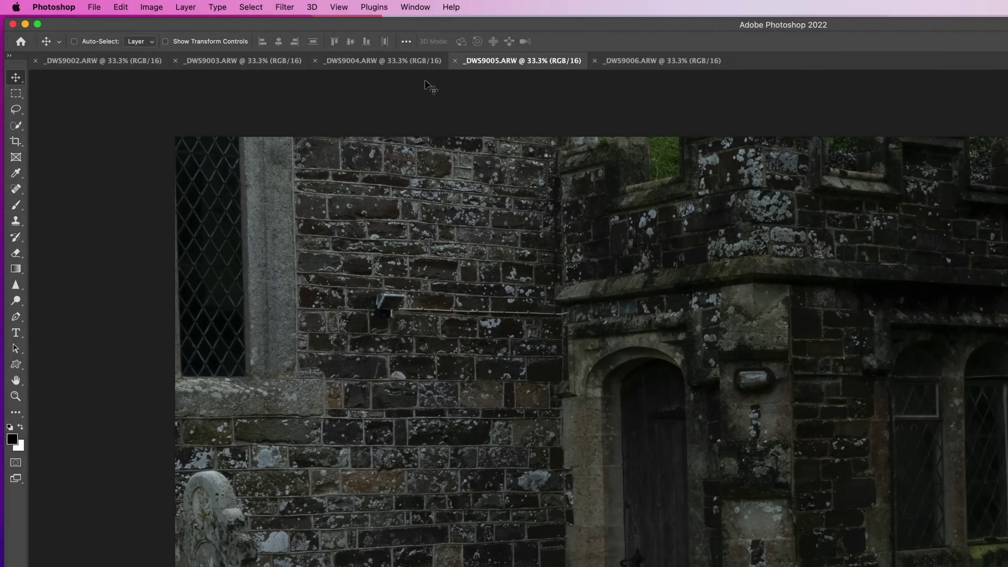
pyautogui.click(375, 62)
pyautogui.click(258, 62)
pyautogui.click(114, 63)
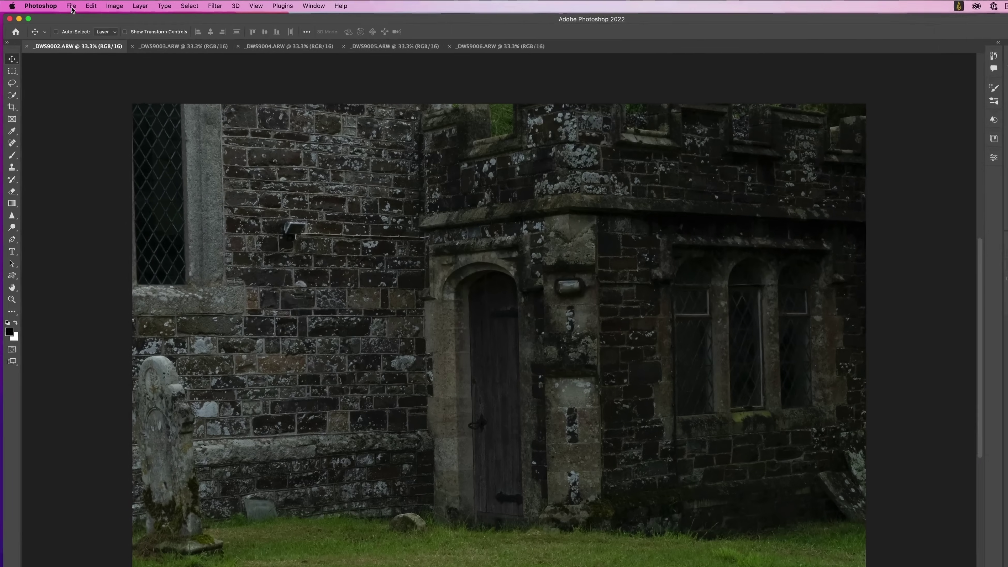
# Load the open files into a stack with Create Smart Object enabled
pyautogui.click(61, 5)
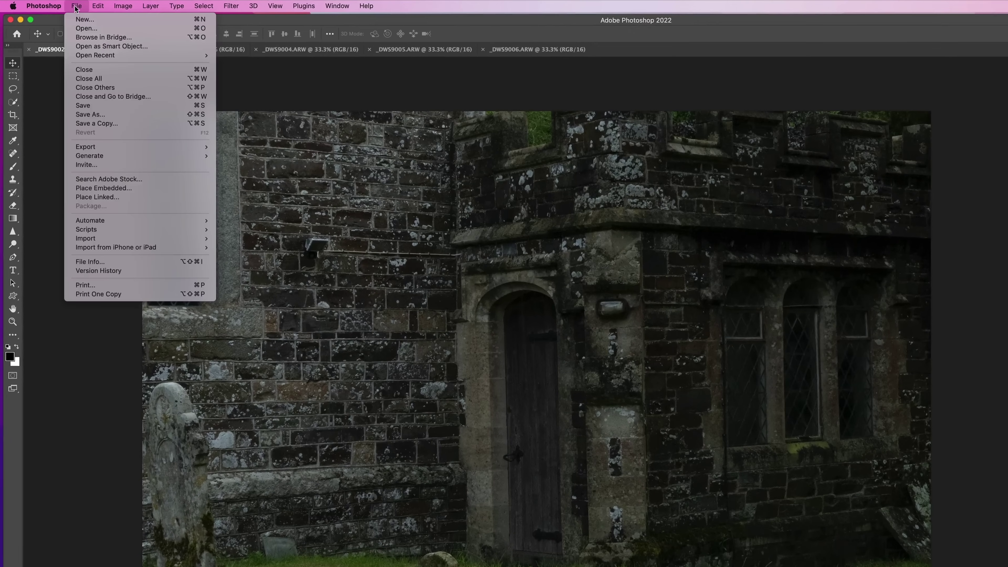
pyautogui.moveTo(100, 230)
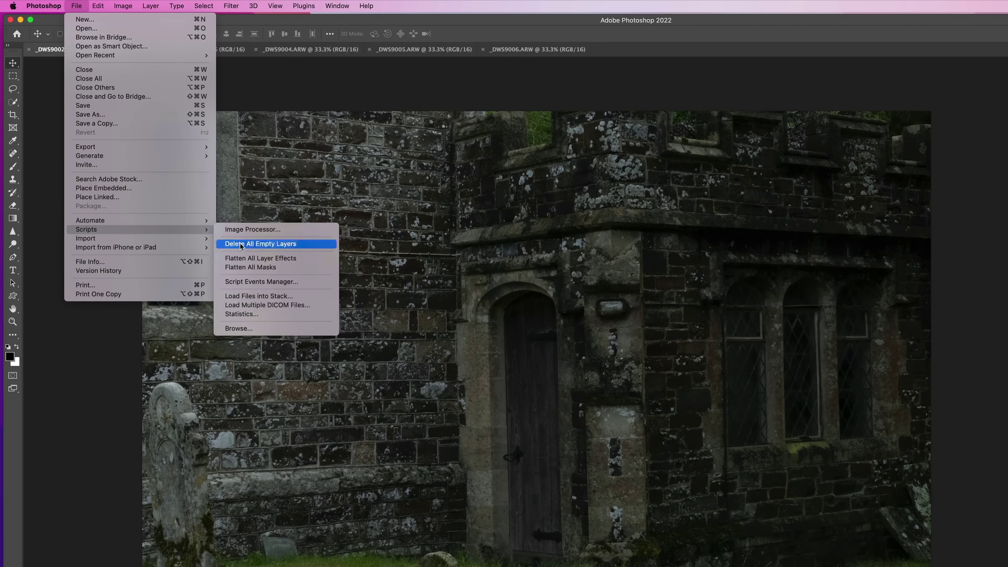
pyautogui.click(277, 300)
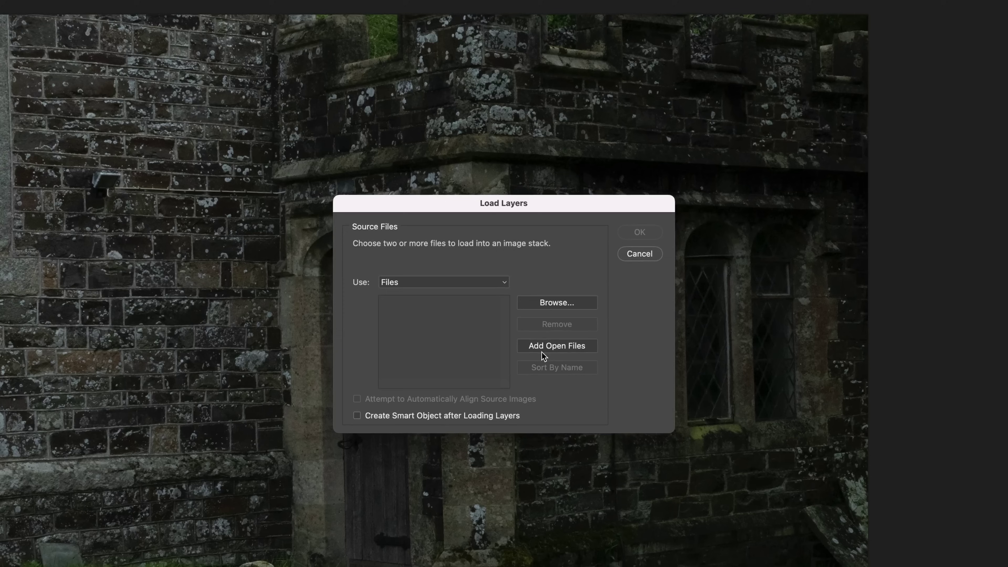
pyautogui.click(554, 346)
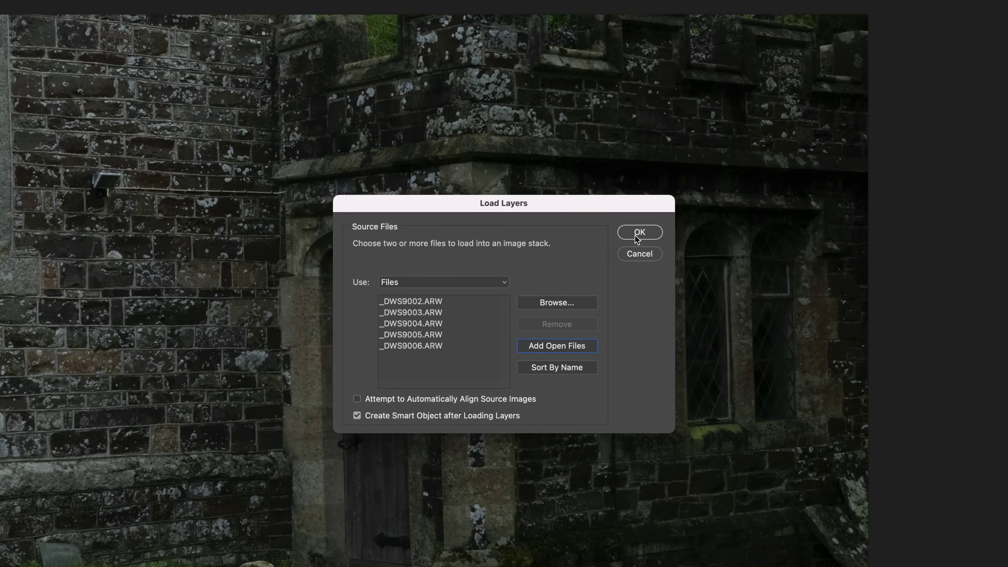
pyautogui.press('Return')
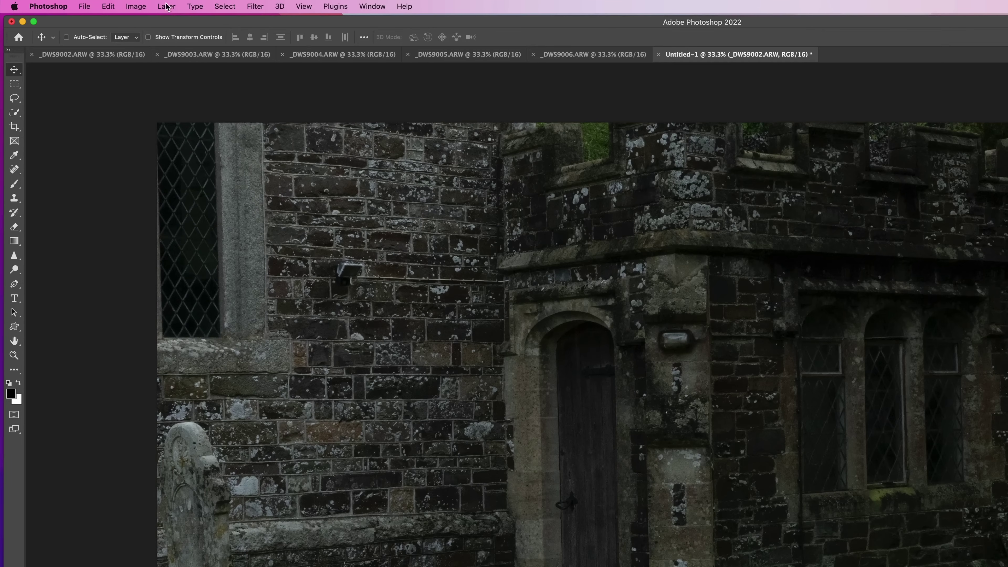
# Set the _DWS9002.ARW smart object's stack mode to Median to blend out the noise
pyautogui.click(167, 6)
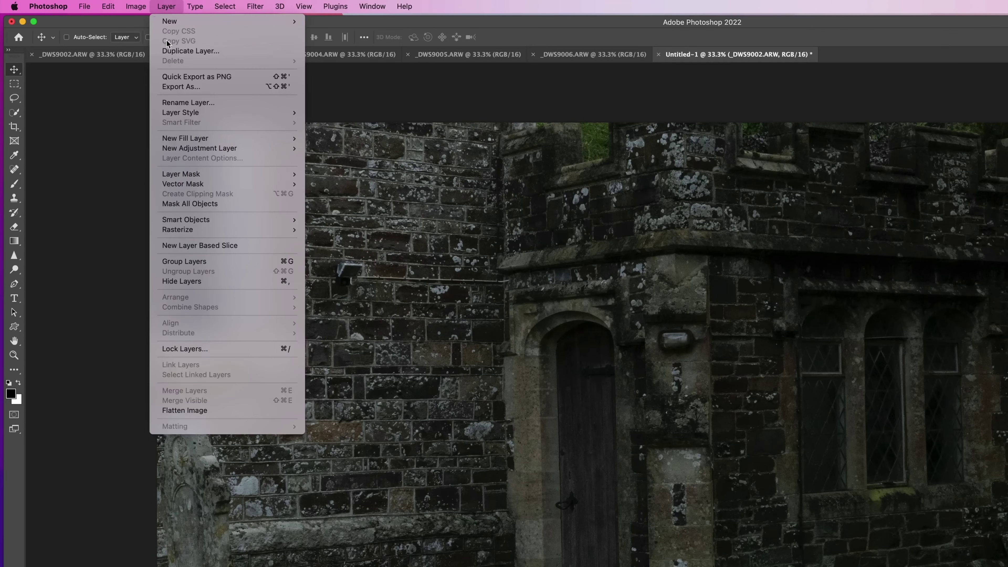
pyautogui.moveTo(208, 222)
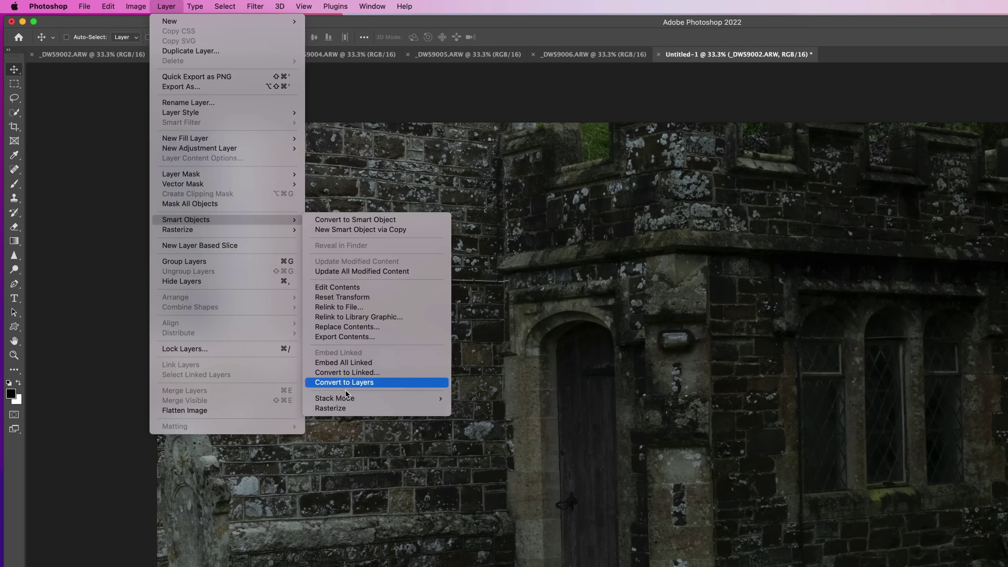
pyautogui.moveTo(347, 399)
pyautogui.click(482, 463)
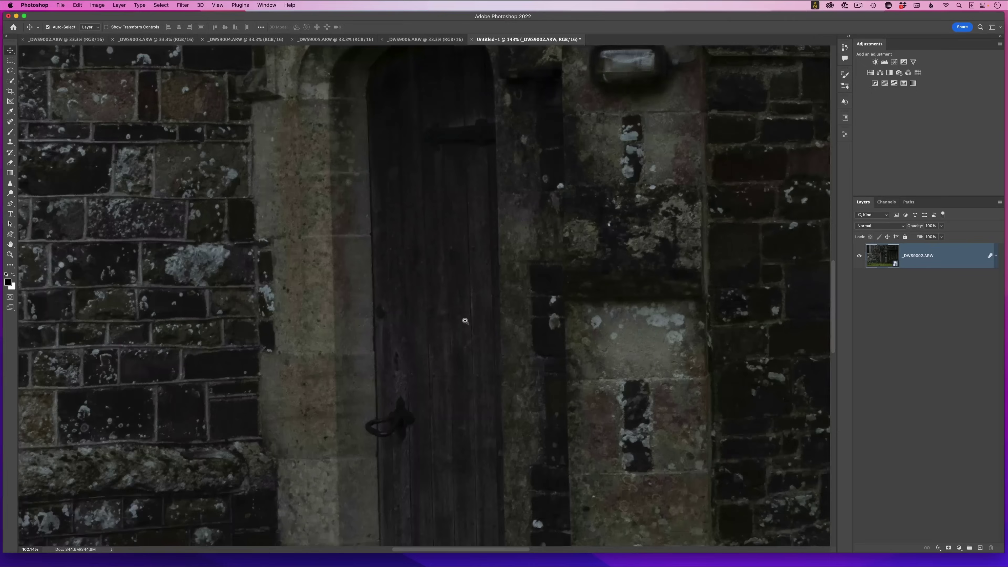
# Zoom out to view the whole noise-reduced church doorway image
pyautogui.scroll(-10, 465, 321)
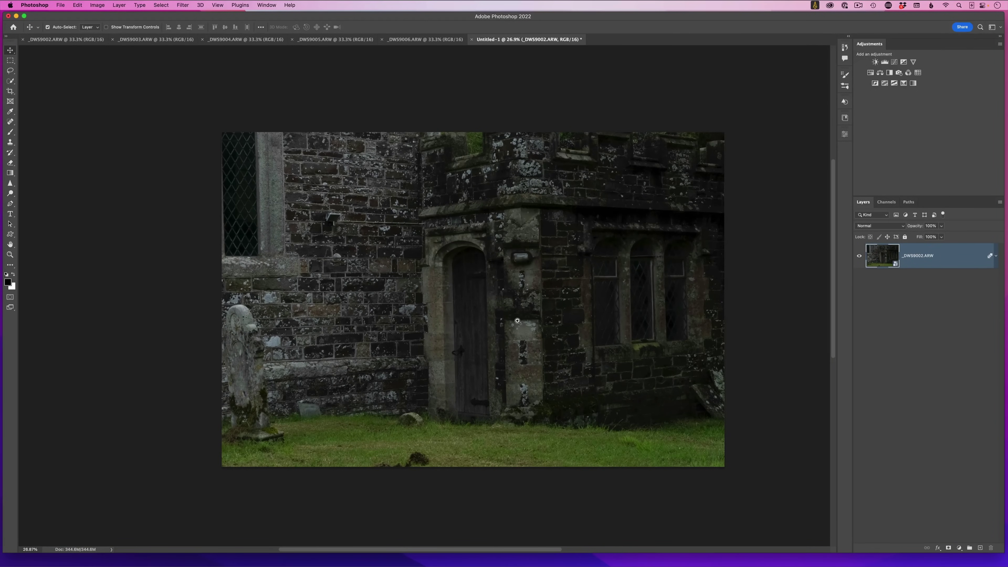